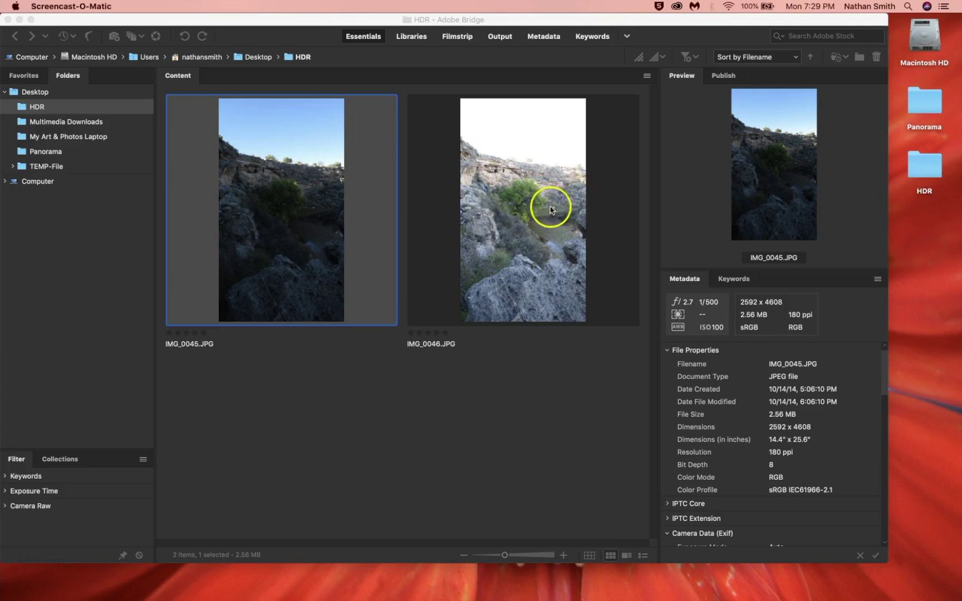
# - Send both canyon photos from Bridge to Photoshop's Merge to HDR Pro, accepting the queue prompt
pyautogui.keyDown('shift'); pyautogui.click(522, 225); pyautogui.keyUp('shift')
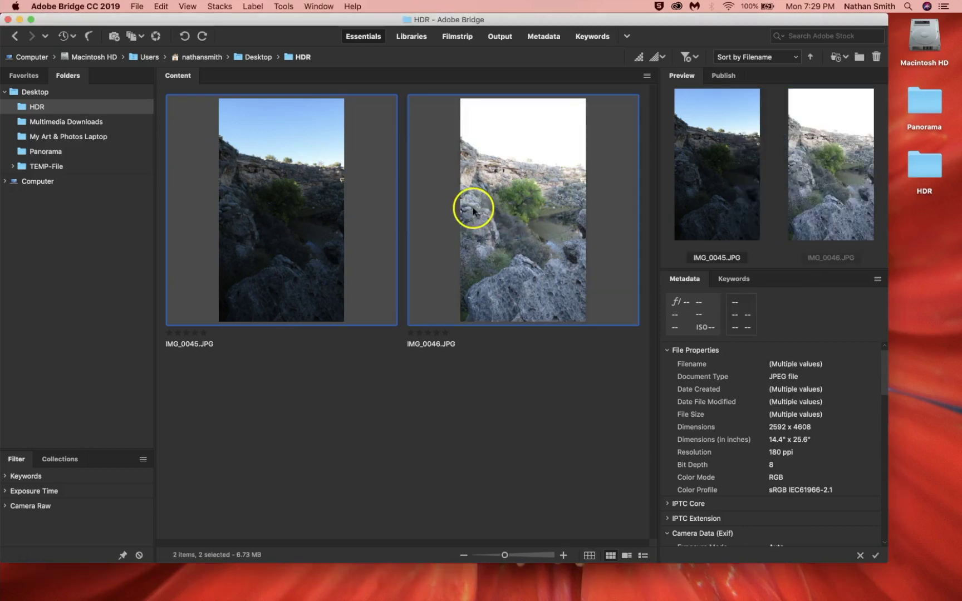
pyautogui.click(283, 6)
pyautogui.moveTo(298, 106)
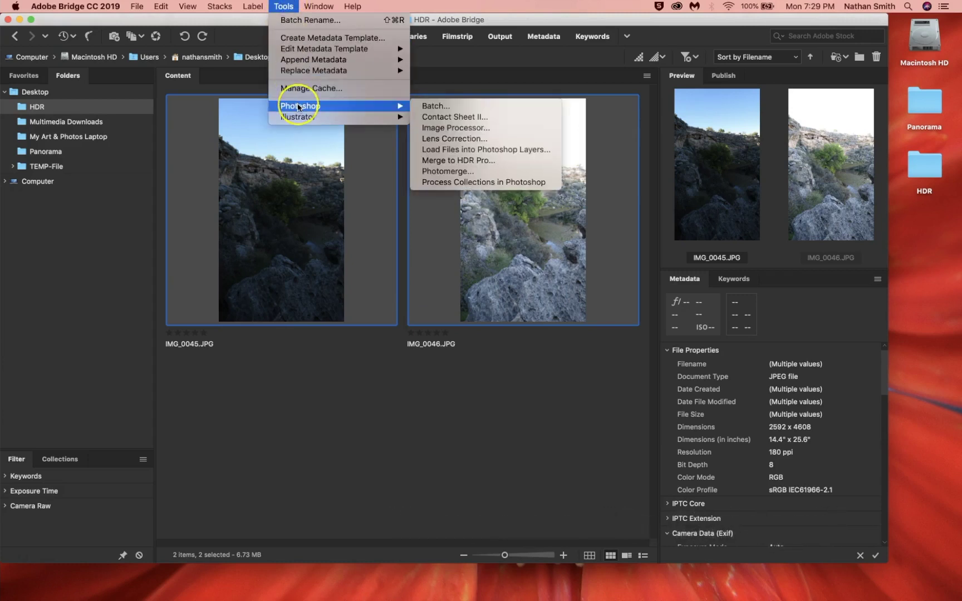
pyautogui.moveTo(365, 106); pyautogui.dragTo(445, 162)
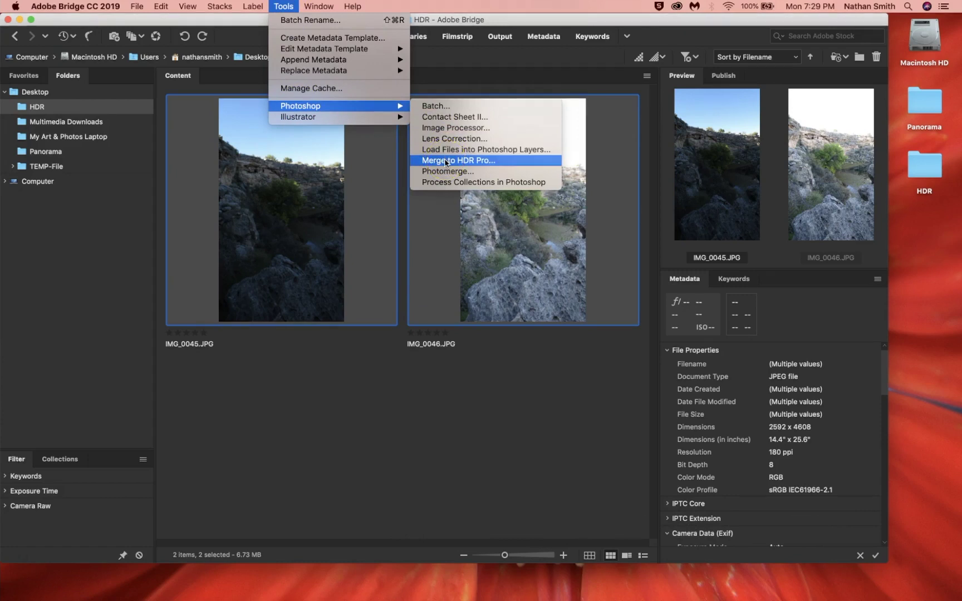
pyautogui.click(446, 161)
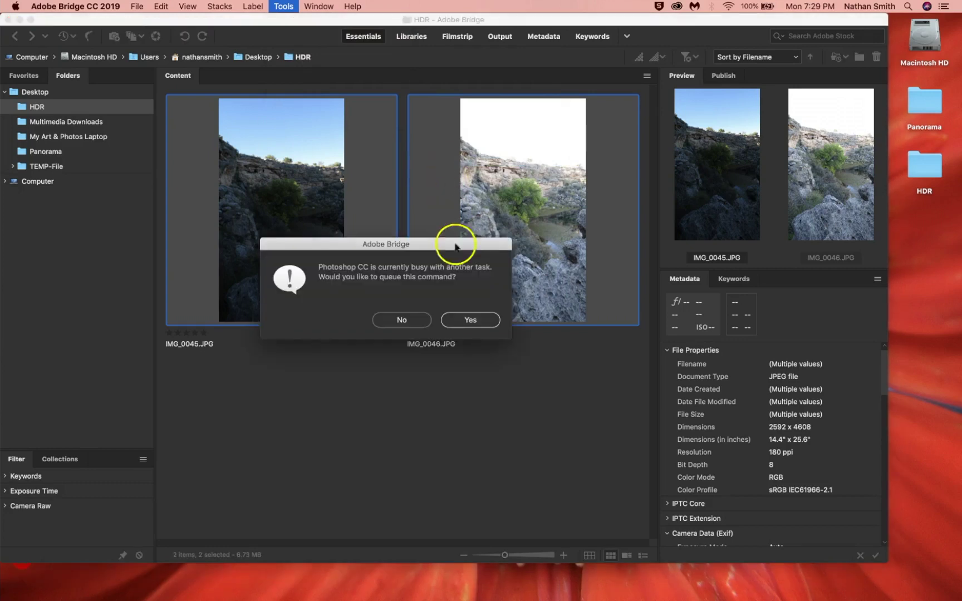
pyautogui.click(459, 321)
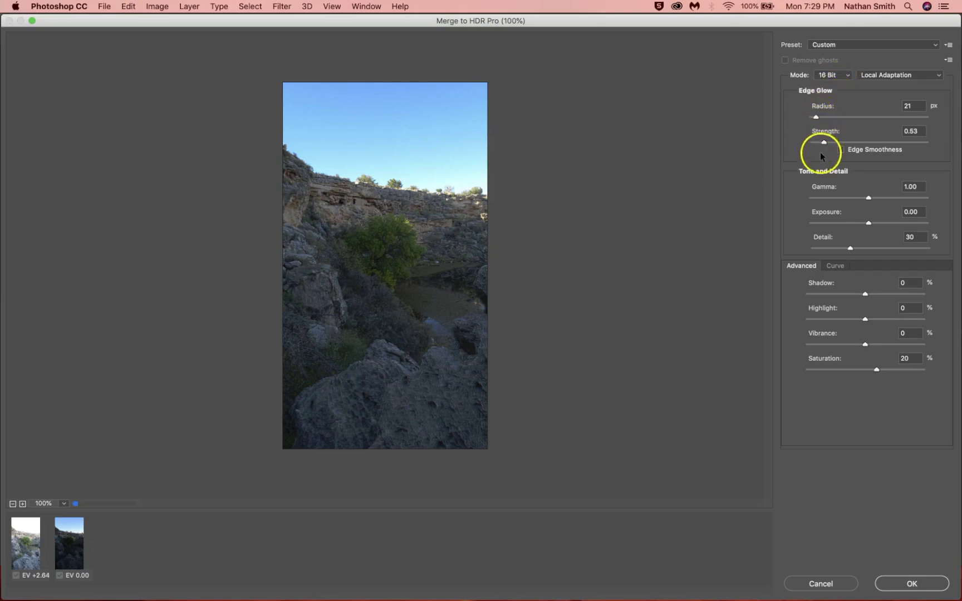
# - Keep gamma at 1.00 and set Exposure 0.50, Detail 72%, Vibrance 17% and Highlight 4%
pyautogui.moveTo(867, 197)
pyautogui.mouseDown()
pyautogui.moveTo(885, 199)
pyautogui.moveTo(857, 200)
pyautogui.moveTo(867, 197)
pyautogui.mouseUp()
pyautogui.click(827, 188)
pyautogui.moveTo(869, 223); pyautogui.dragTo(875, 225)
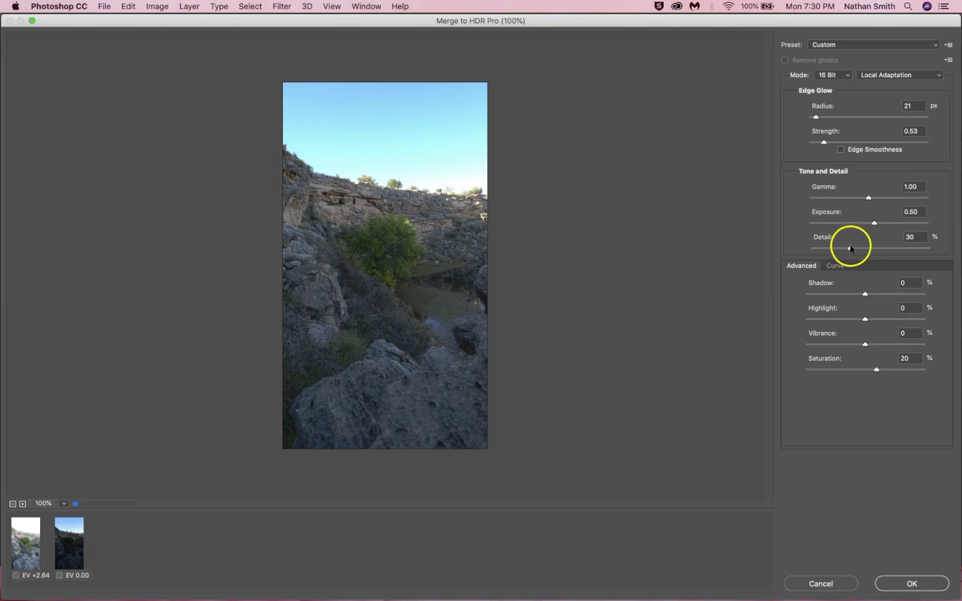
pyautogui.click(850, 248)
pyautogui.moveTo(850, 248); pyautogui.dragTo(863, 250)
pyautogui.moveTo(865, 294)
pyautogui.mouseDown()
pyautogui.moveTo(878, 296)
pyautogui.moveTo(864, 294)
pyautogui.mouseUp()
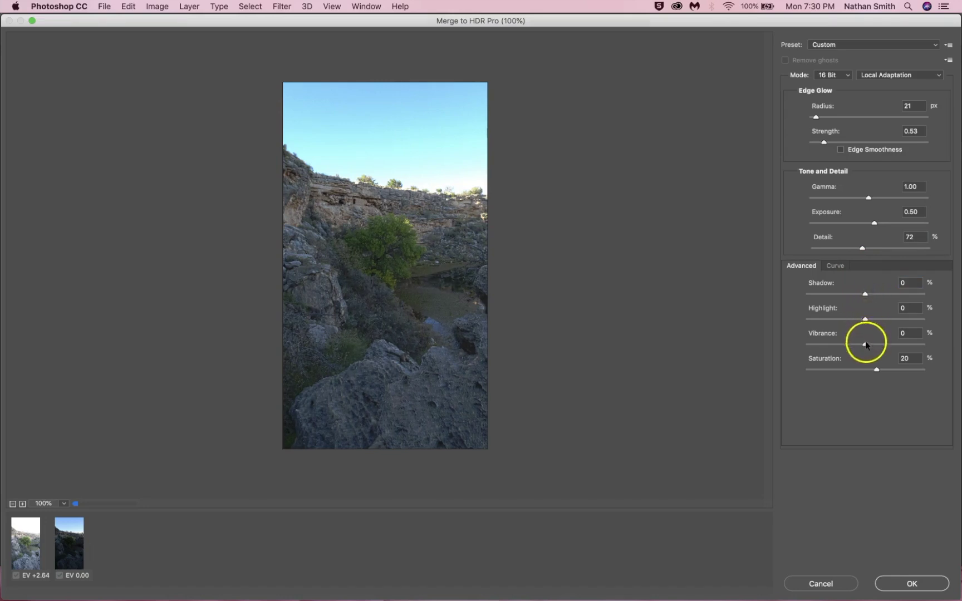
pyautogui.moveTo(865, 345); pyautogui.dragTo(875, 344)
pyautogui.click(864, 319)
pyautogui.moveTo(865, 319)
pyautogui.mouseDown()
pyautogui.moveTo(885, 315)
pyautogui.moveTo(866, 319)
pyautogui.mouseUp()
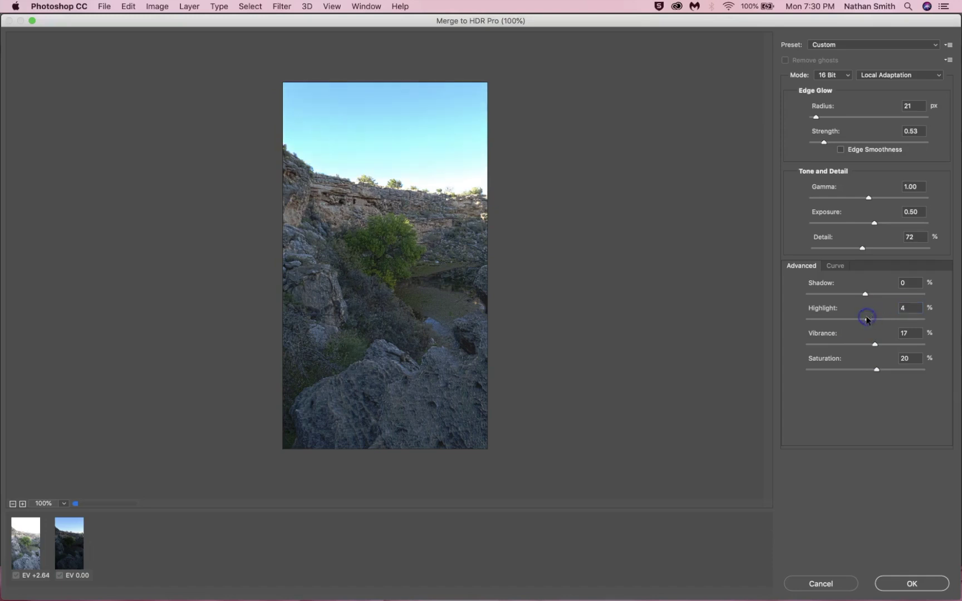
# - Switch the merge mode to 8 Bit and accept the HDR merge settings
pyautogui.click(846, 76)
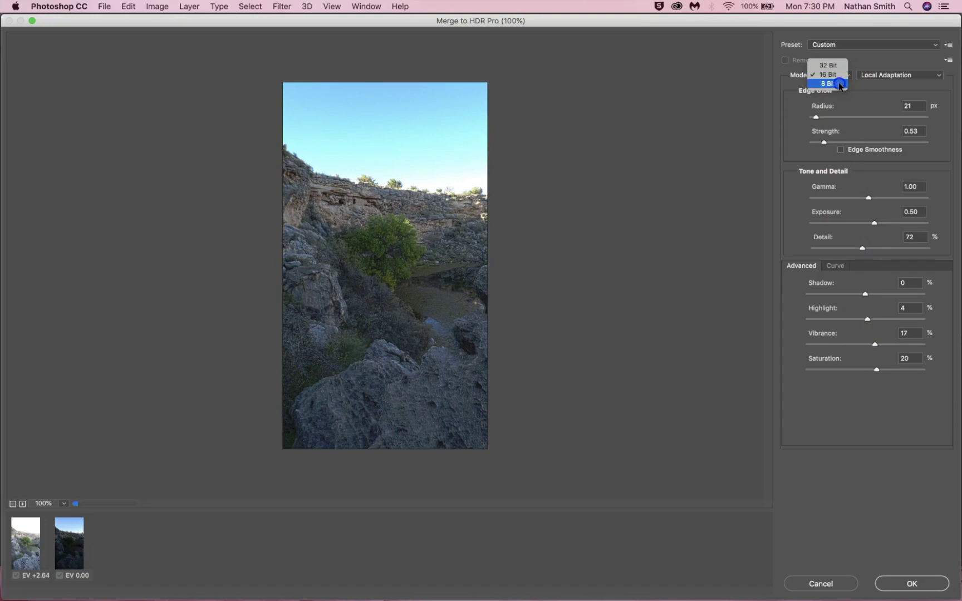
pyautogui.click(839, 83)
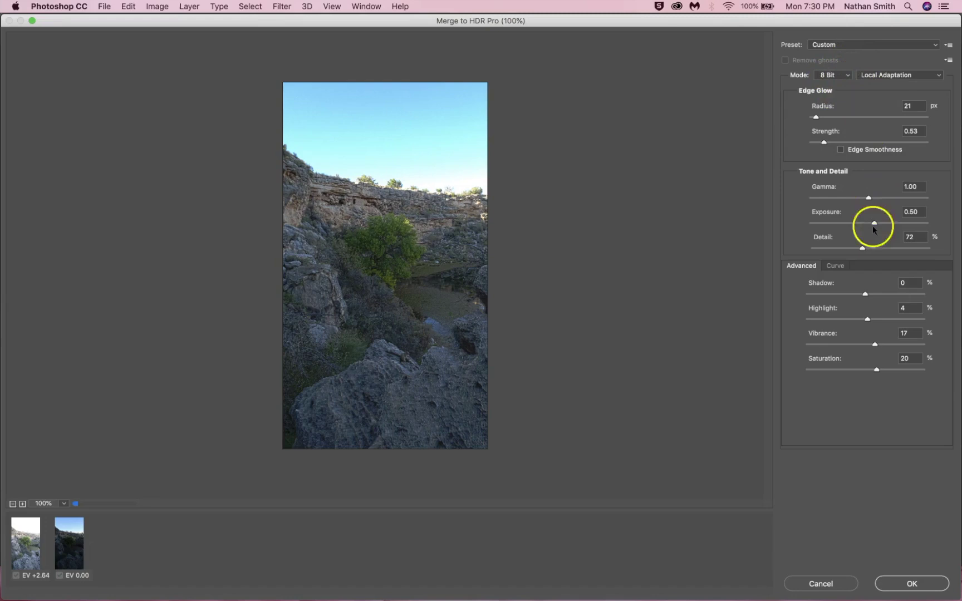
pyautogui.click(918, 586)
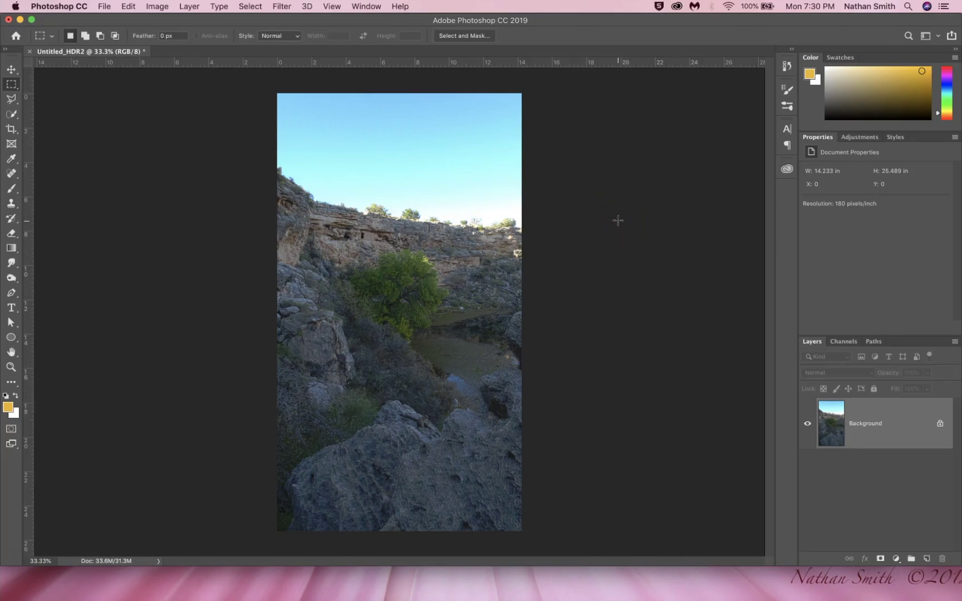
# - Return to Adobe Bridge with Cmd+Tab, with IMG_0045.JPG and IMG_0046.JPG still selected
pyautogui.press('super+Tab')
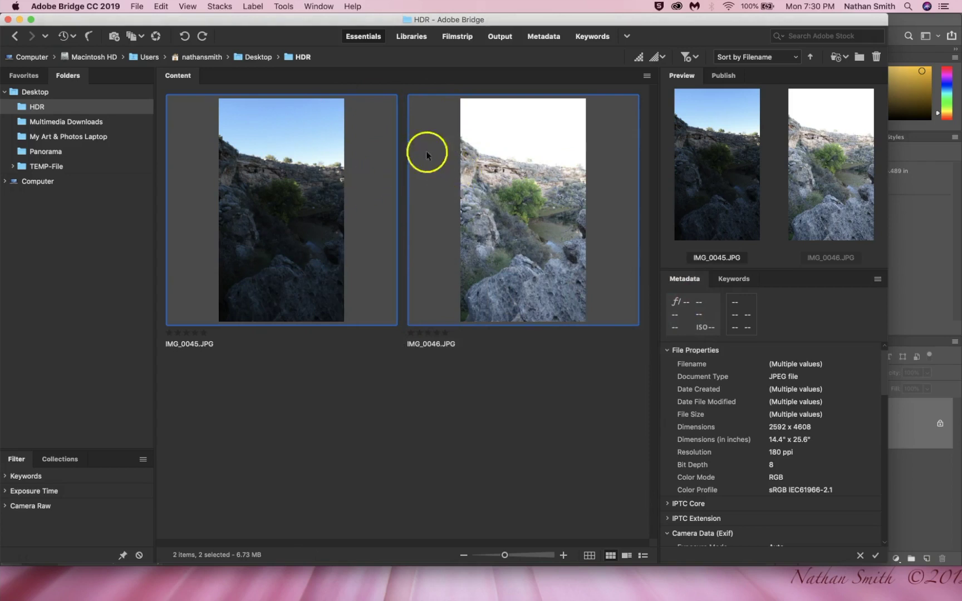
# - Open both photos in Camera Raw and merge them into an HDR preview from the filmstrip
pyautogui.click(157, 36)
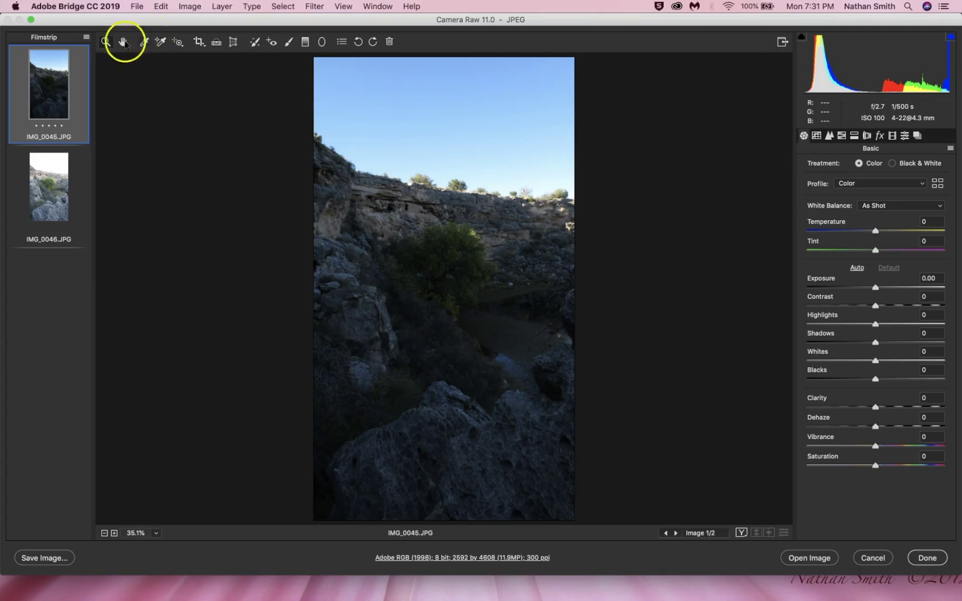
pyautogui.keyDown('shift'); pyautogui.click(44, 162); pyautogui.keyUp('shift')
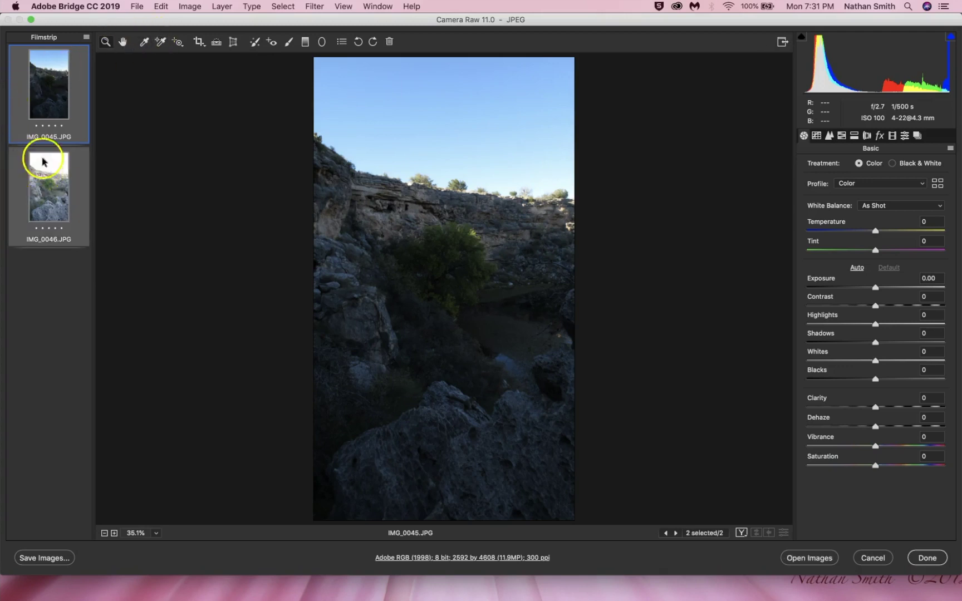
pyautogui.click(86, 37)
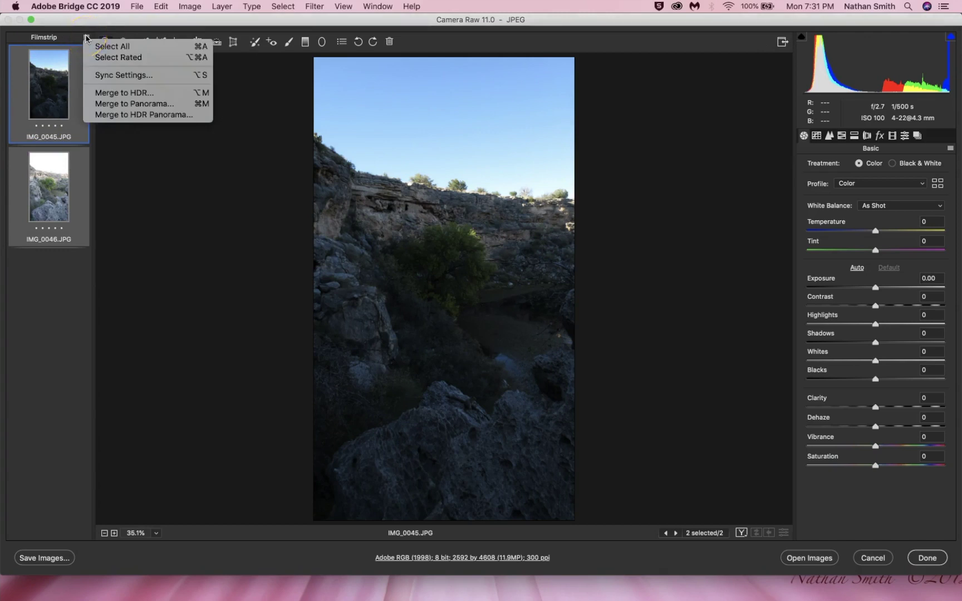
pyautogui.click(113, 93)
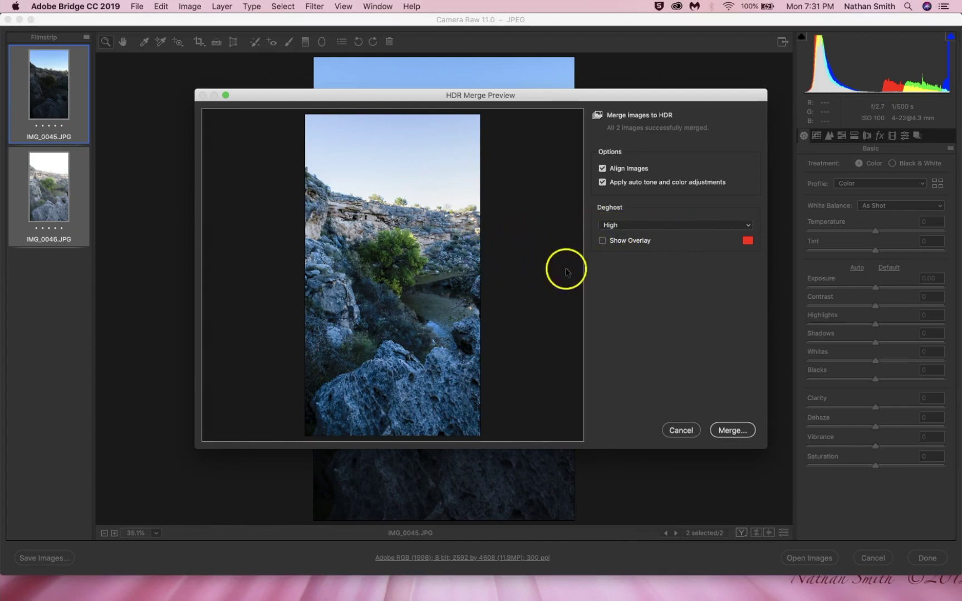
pyautogui.click(602, 242)
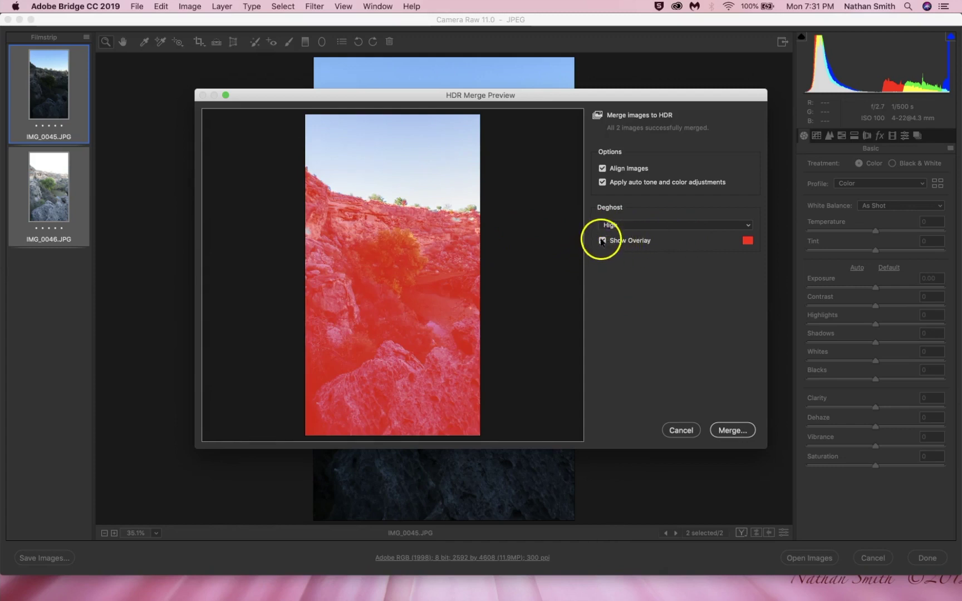
pyautogui.click(602, 241)
pyautogui.click(626, 225)
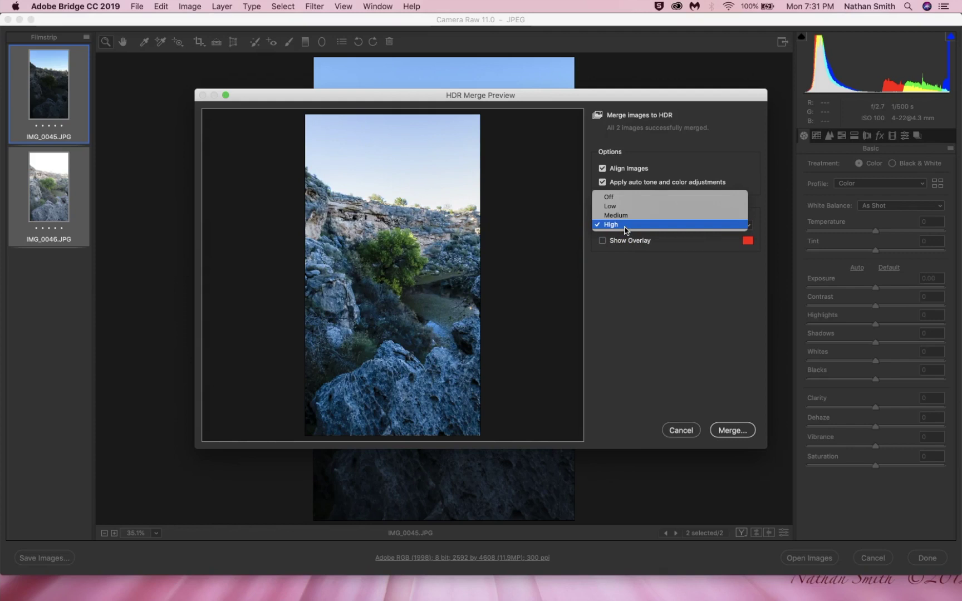
pyautogui.click(646, 281)
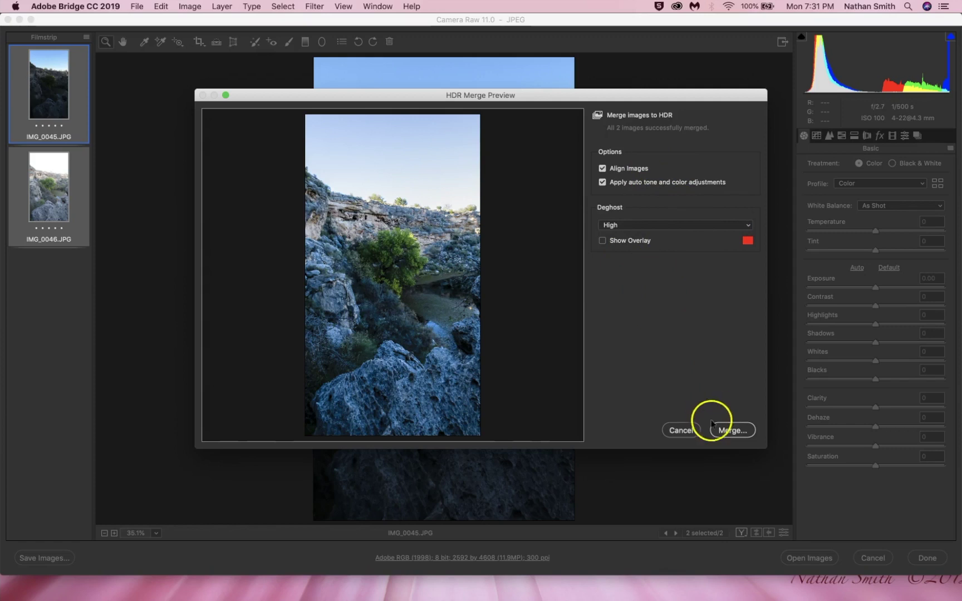
# - Save the merge as IMG_0045-HDR.dng in the HDR folder and warm Temperature to 6050
pyautogui.click(729, 431)
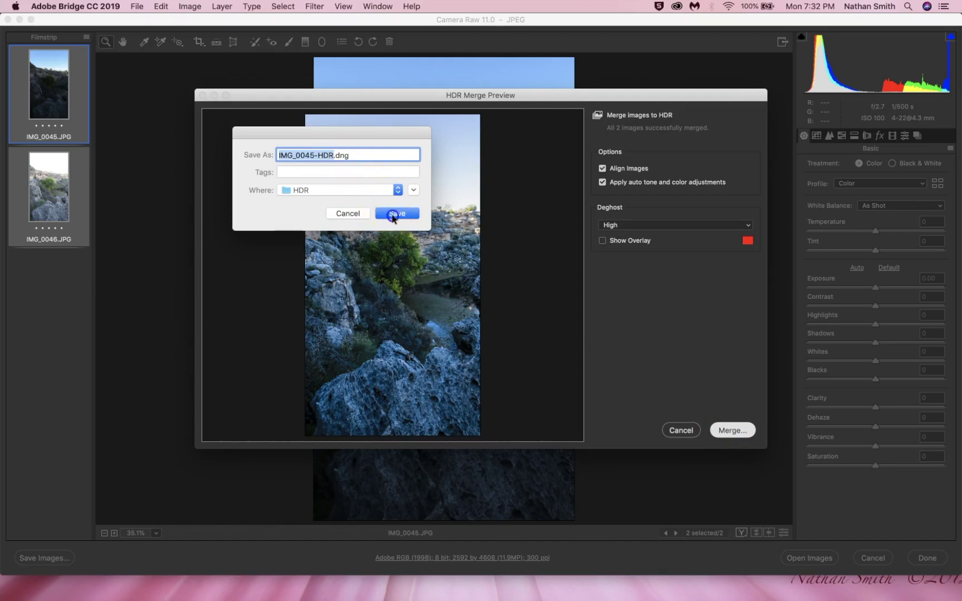
pyautogui.click(393, 218)
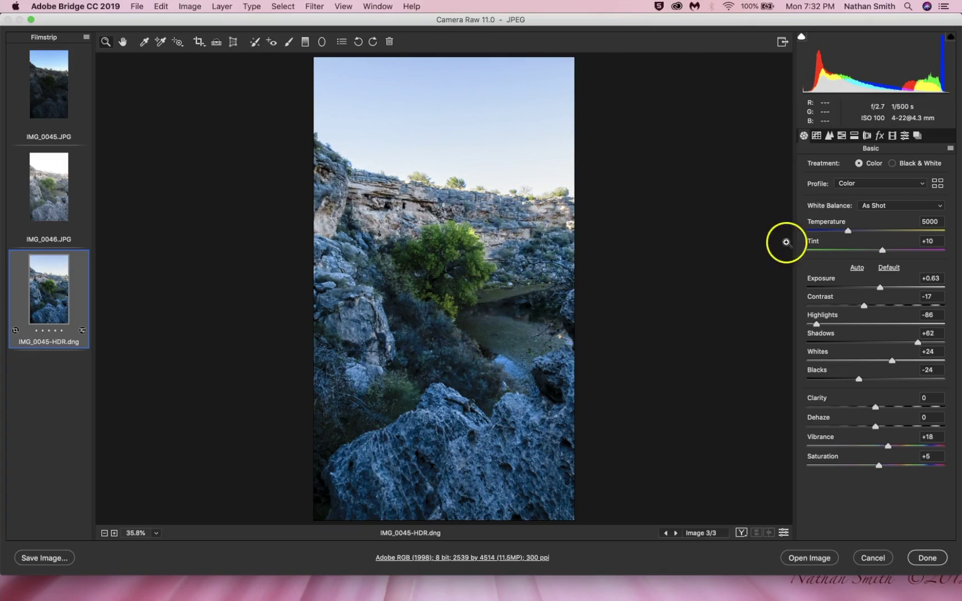
pyautogui.moveTo(849, 230); pyautogui.dragTo(861, 226)
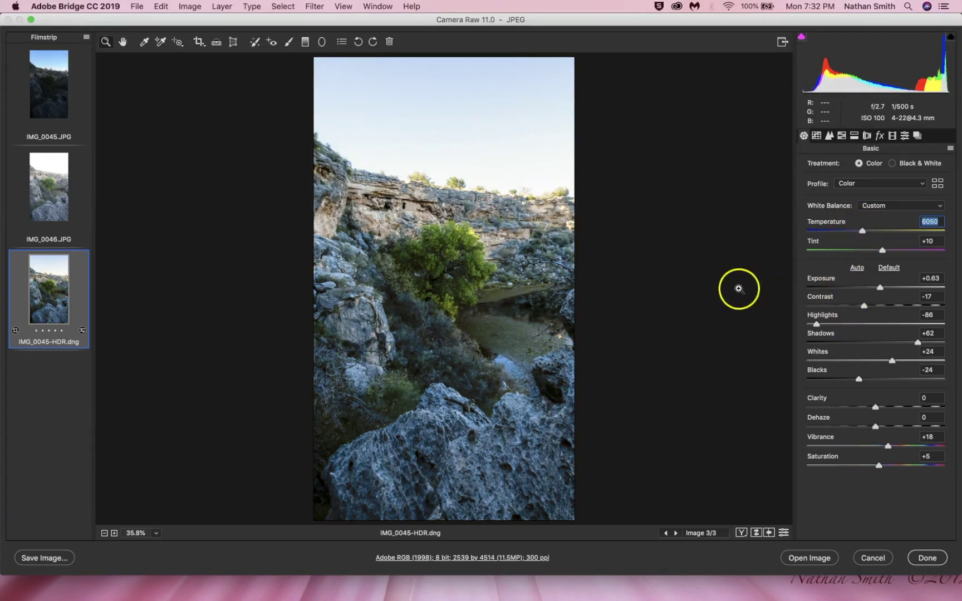
pyautogui.click(662, 288)
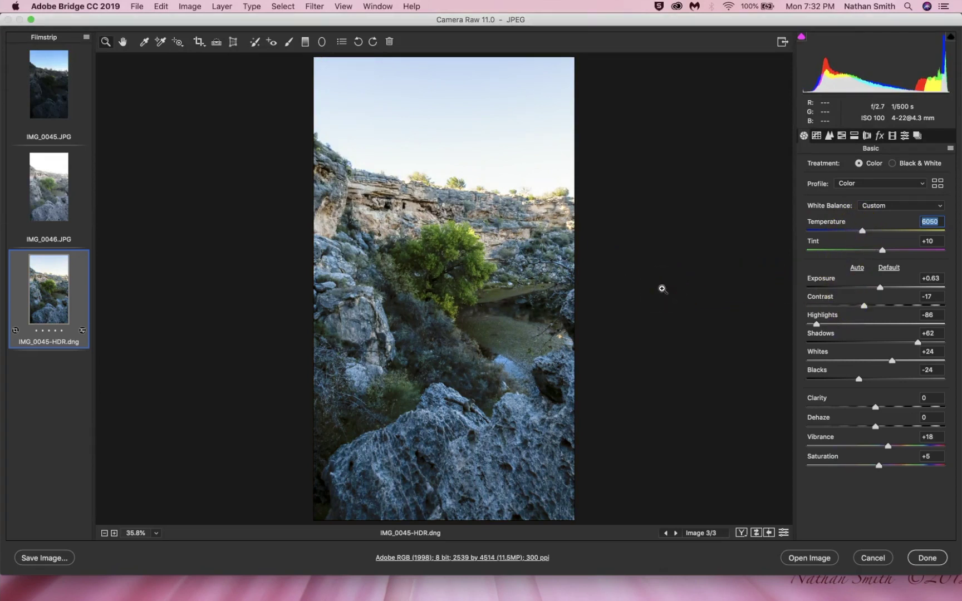